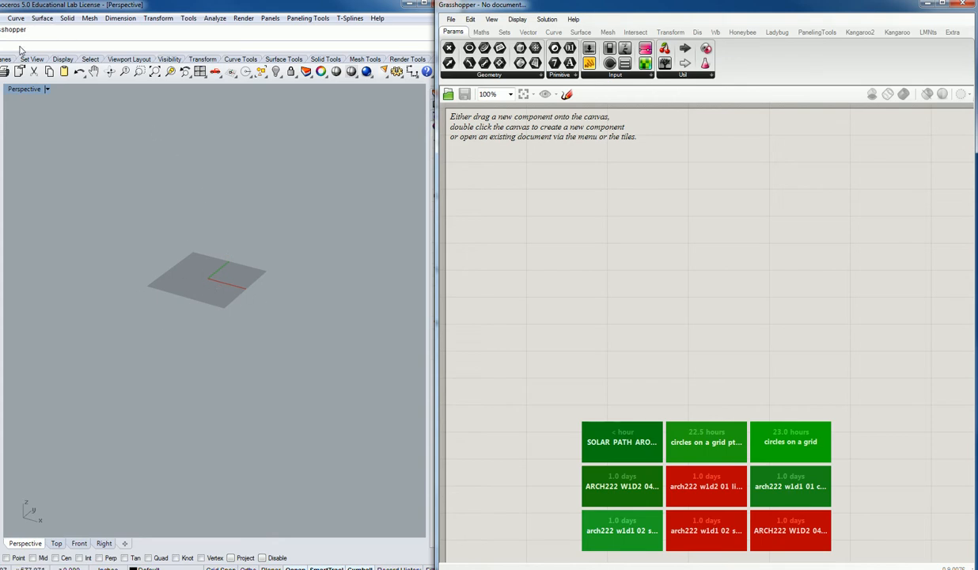
- Place two separate point objects on the ground in the Rhino Perspective viewport, both outside the grey surface on its right side
text(point)
key(Return)
click(239, 341)
text(point)
key(Return)
click(316, 300)
- Add a Point geometry parameter to the empty Grasshopper canvas
mouse_move(453, 35)
click(499, 77)
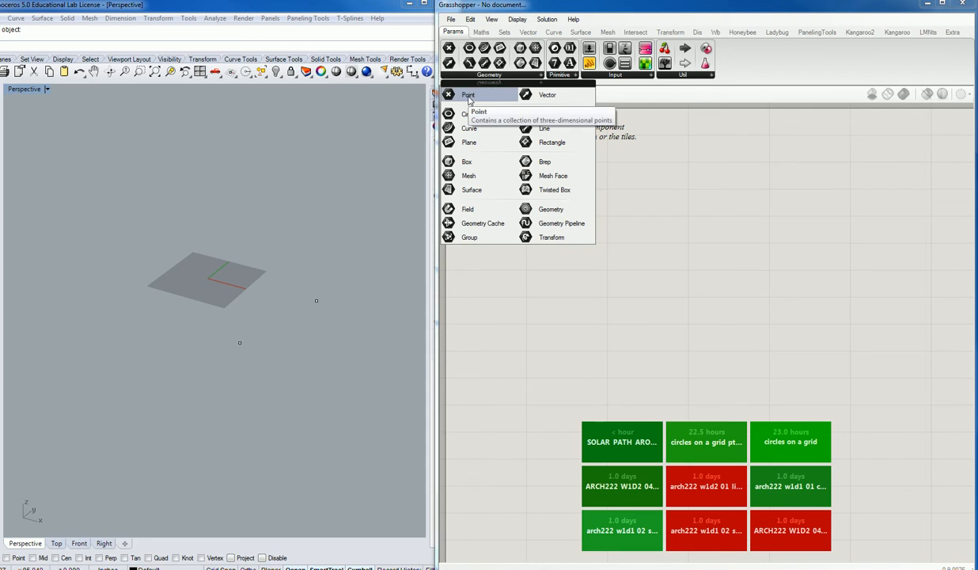
click(469, 96)
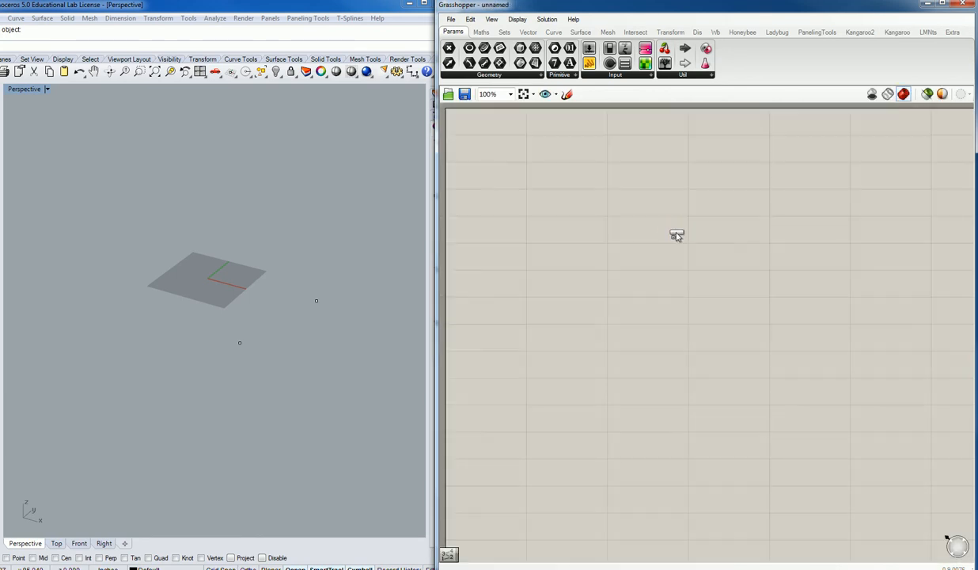
click(676, 235)
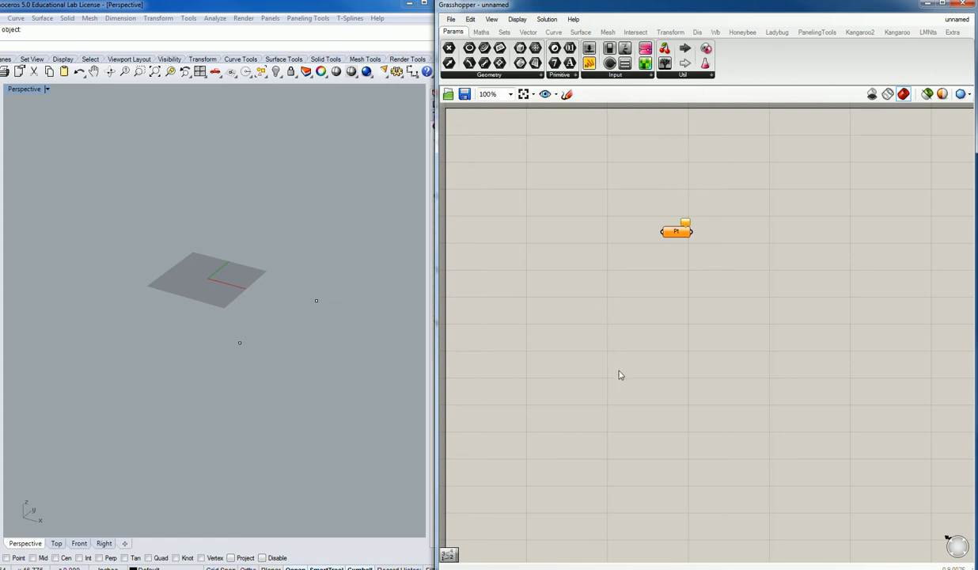
- Duplicate the Point parameter and align the copy directly below the original
click(663, 229)
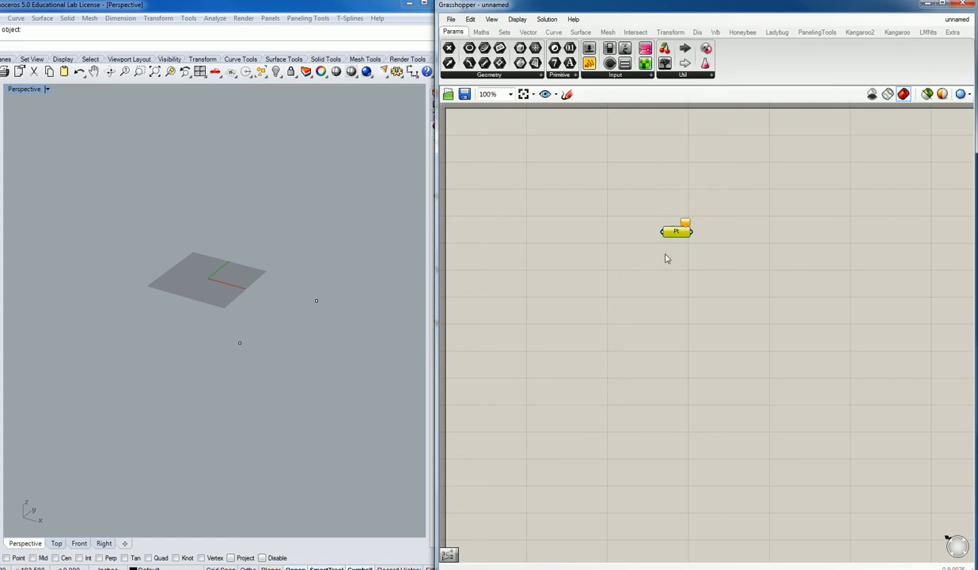
alt+drag(677, 231, 677, 263)
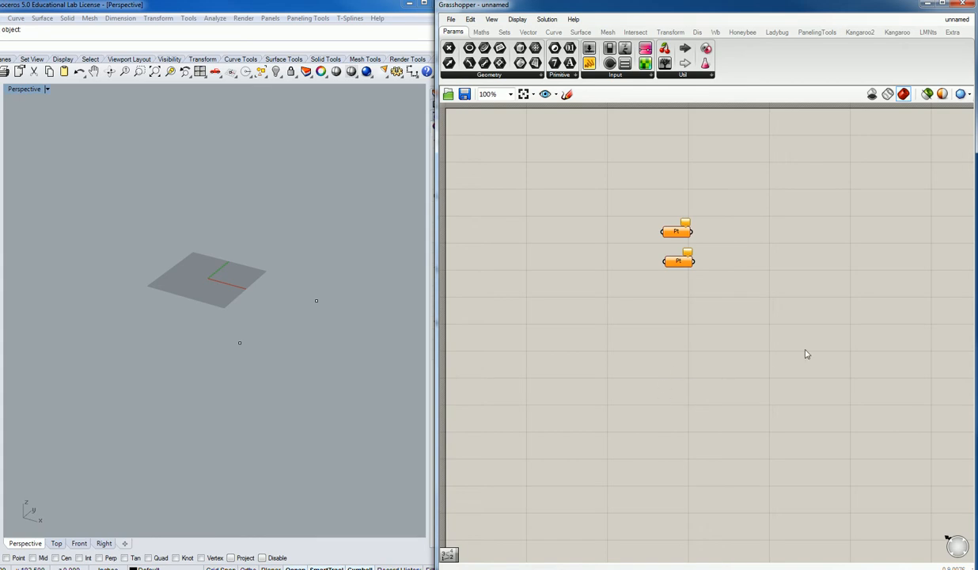
click(678, 262)
drag(677, 261, 677, 259)
click(667, 284)
- Set one point on the upper Point parameter, referencing the nearer Rhino point
mouse_move(677, 237)
right_click(677, 238)
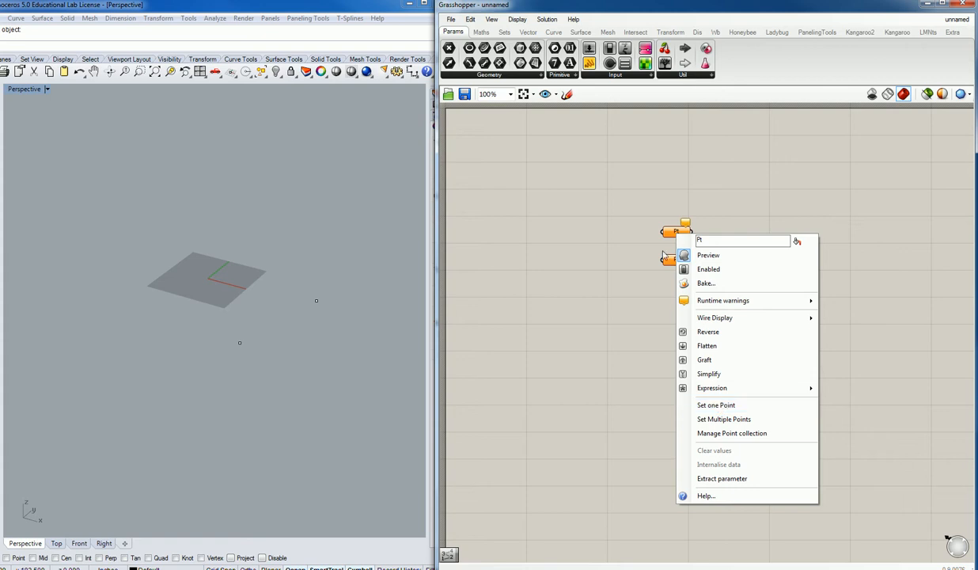
click(718, 405)
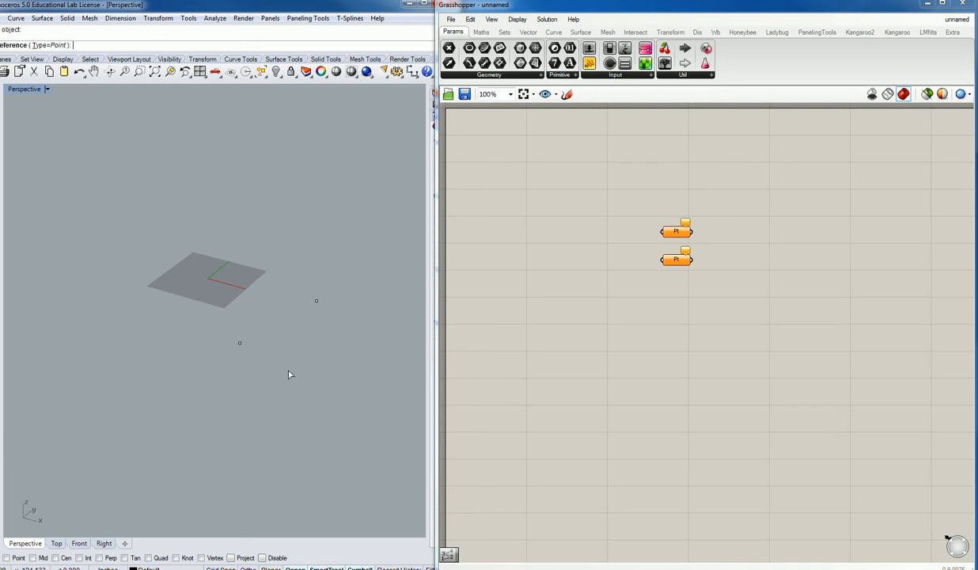
click(240, 344)
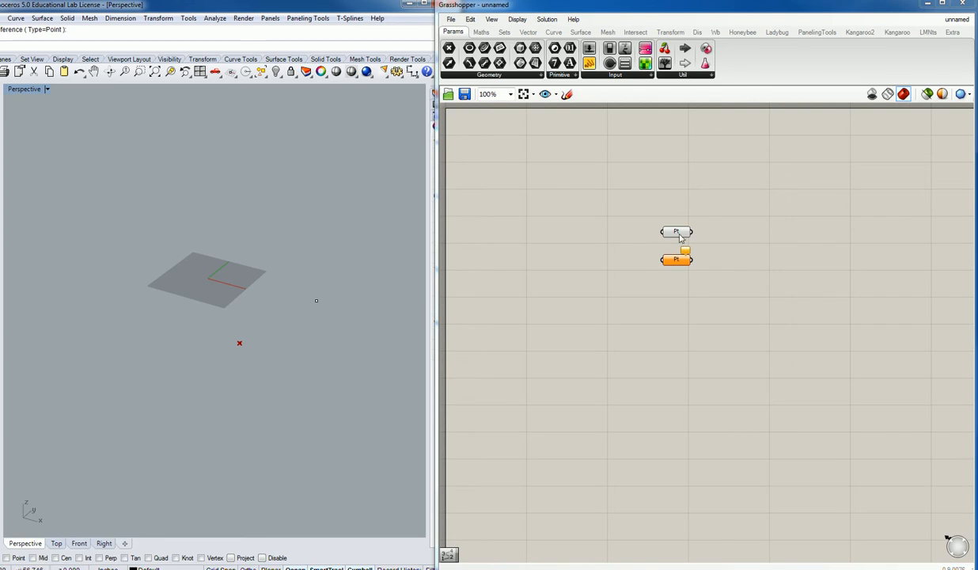
- Set one point on the lower Point parameter, referencing the remaining Rhino point
mouse_move(679, 238)
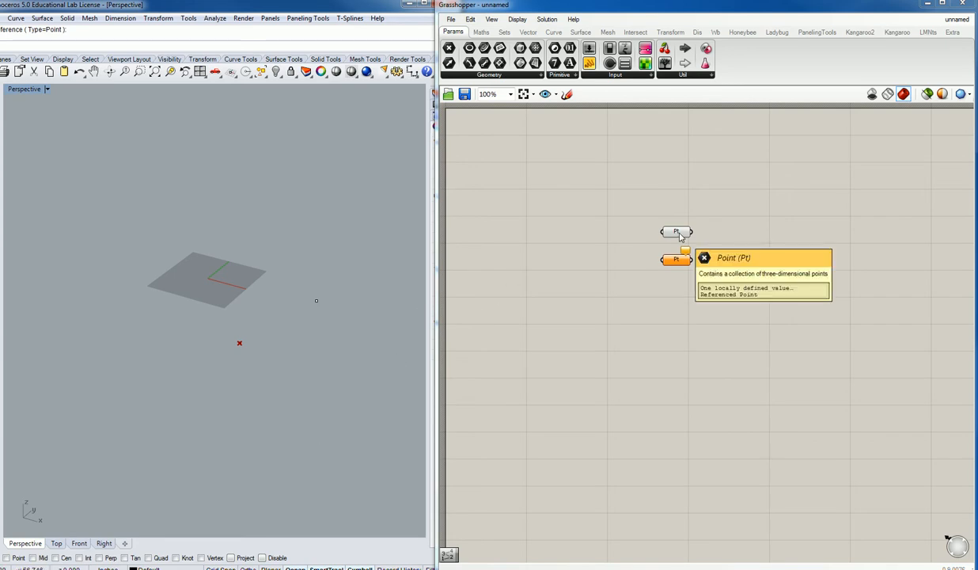
right_click(678, 265)
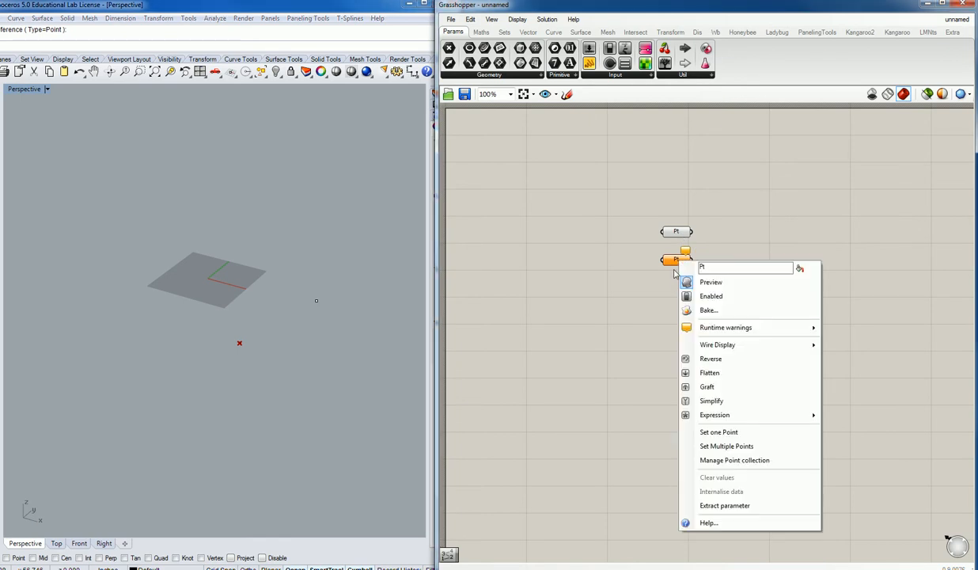
click(698, 431)
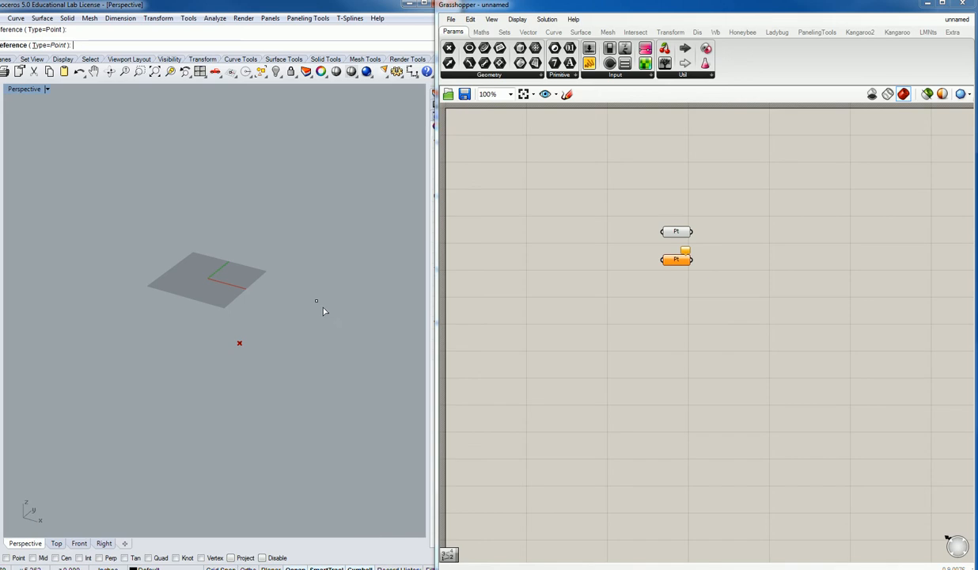
click(315, 300)
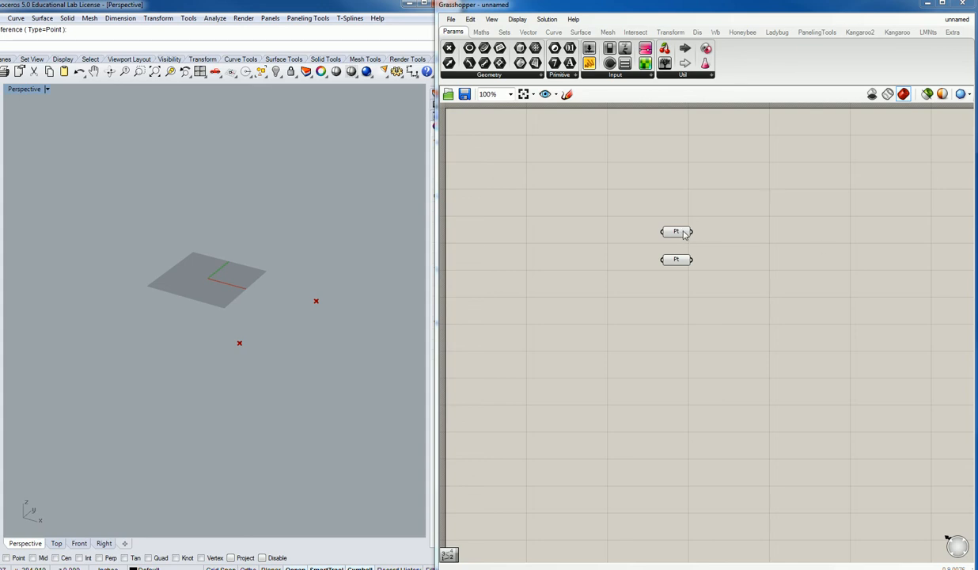
- Move the Grasshopper window aside and use a Divide component to split the line between the two points
mouse_move(679, 266)
drag(747, 12, 977, 16)
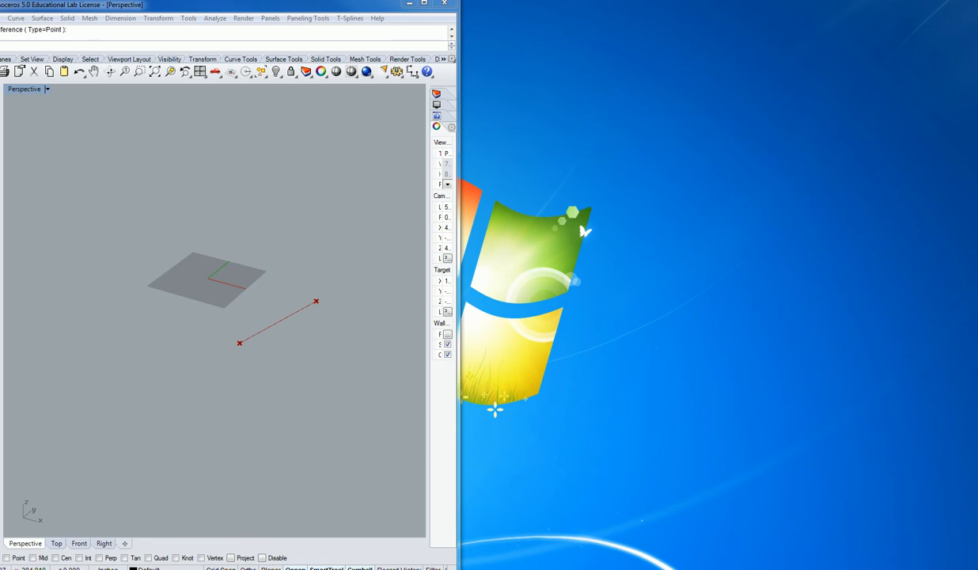
text(Divide)
- Select the Rhino point at the line's far end and move it through several positions, changing the divided line's direction and height
click(317, 302)
drag(317, 301, 346, 216)
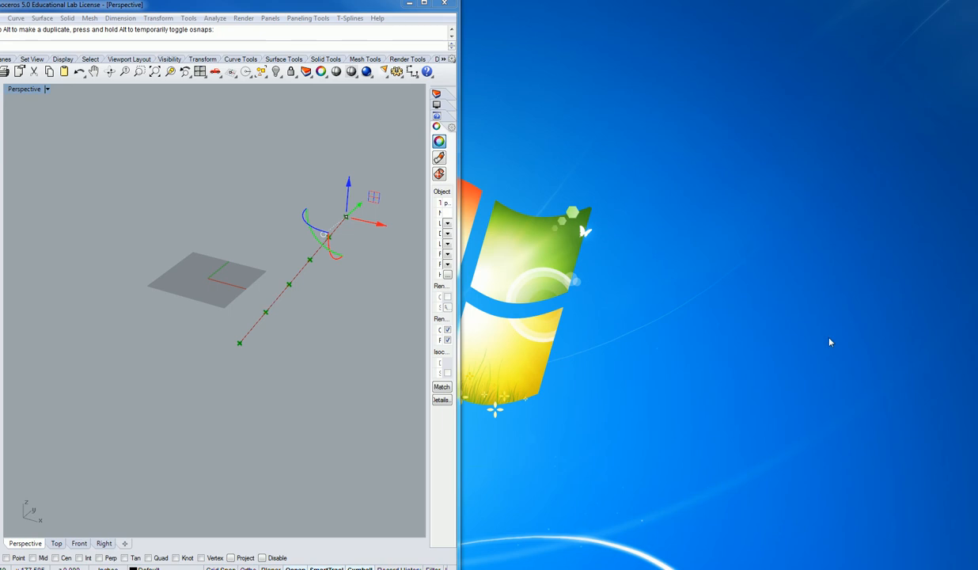
drag(370, 221, 393, 288)
drag(384, 216, 400, 298)
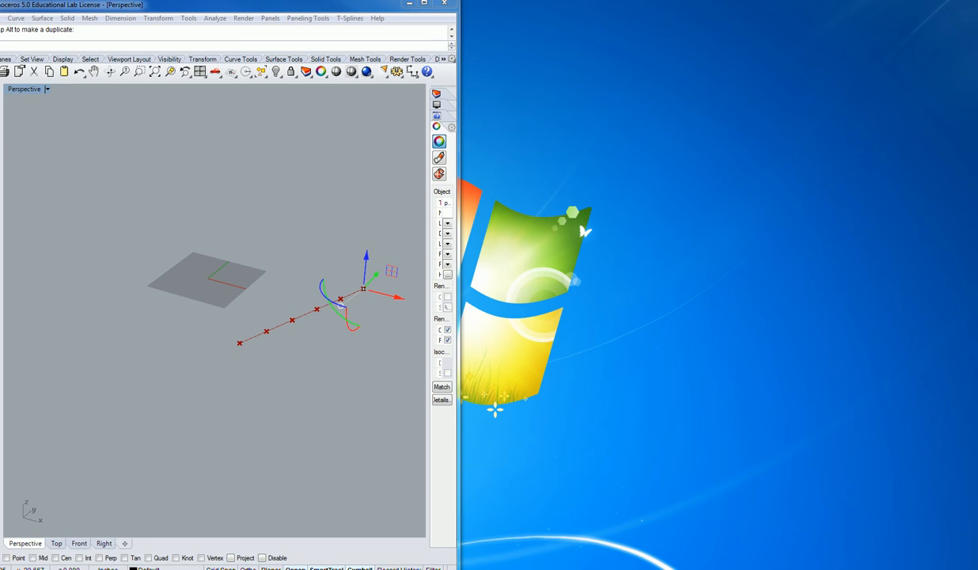
drag(364, 260, 362, 196)
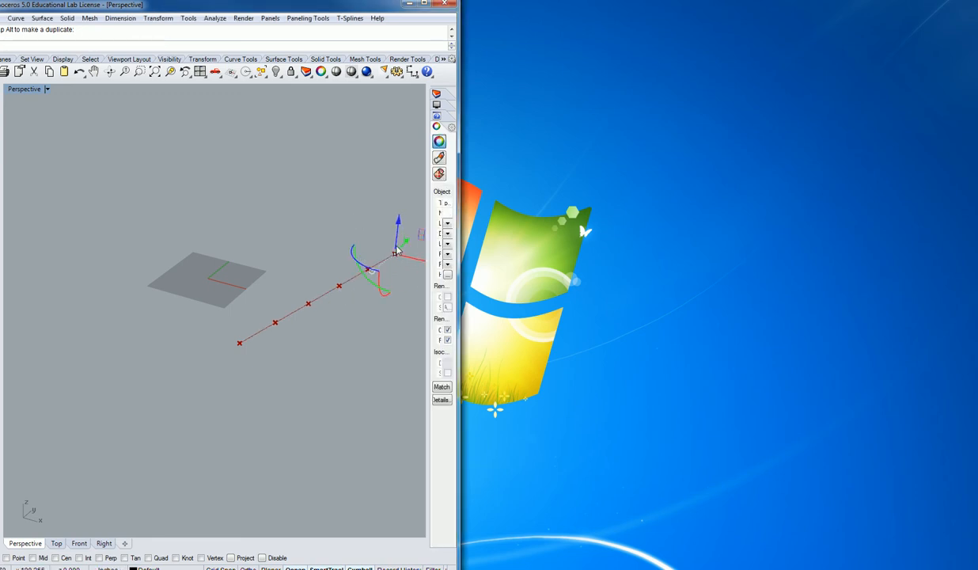
- Shift the line's end point along the X axis, raise it until the line stands nearly upright, and deselect it
drag(410, 261, 202, 214)
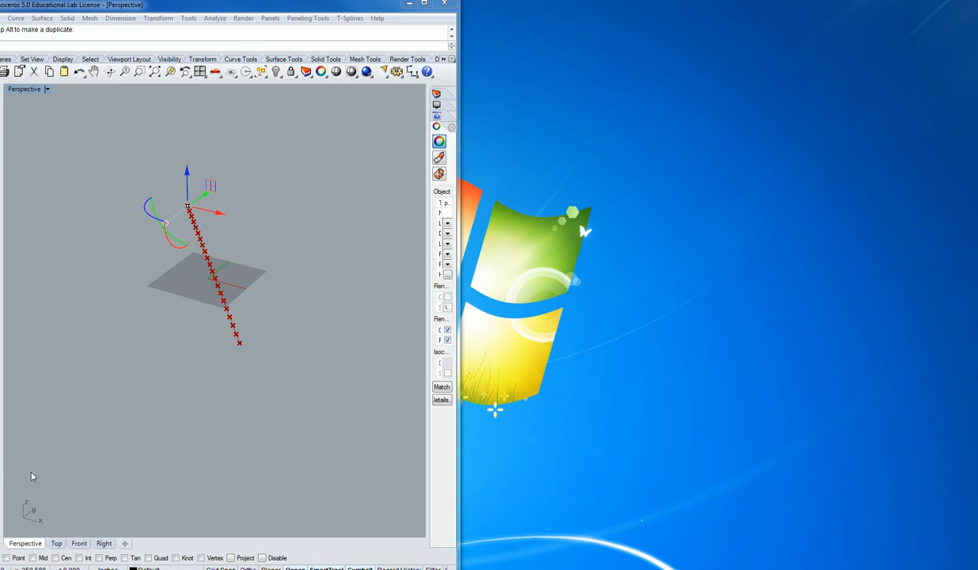
drag(217, 211, 300, 229)
drag(265, 190, 281, 118)
mouse_move(324, 265)
right_down()
mouse_move(120, 208)
mouse_move(201, 244)
mouse_move(276, 218)
mouse_move(332, 276)
right_up()
click(375, 285)
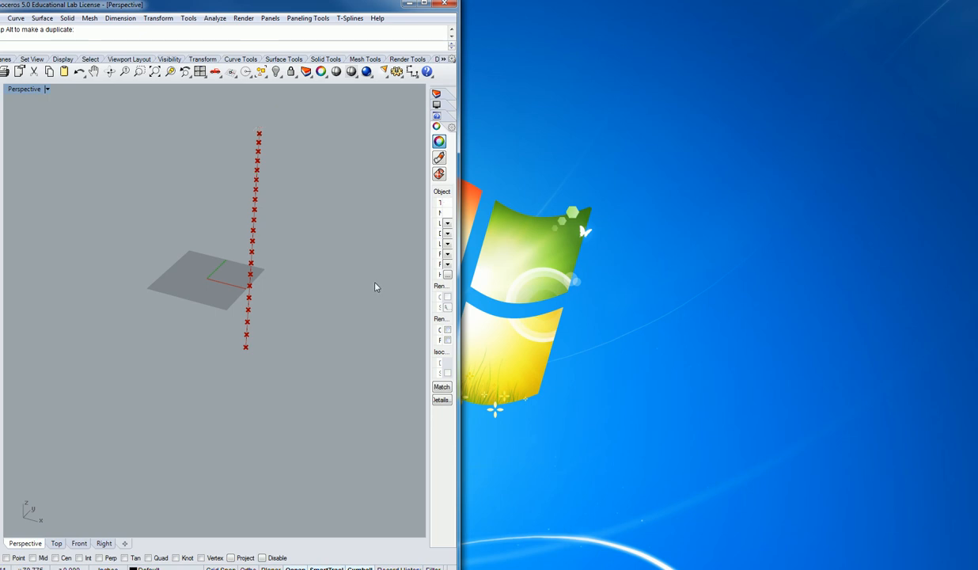